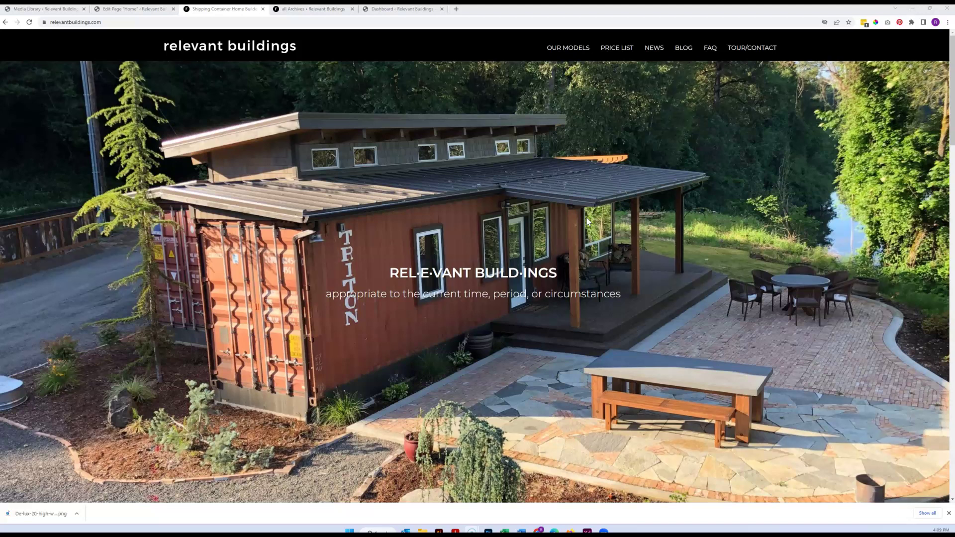
Scroll the live homepage to the Completed Projects gallery, then switch to the Home page editor
scroll(587, 218, "down", 10)
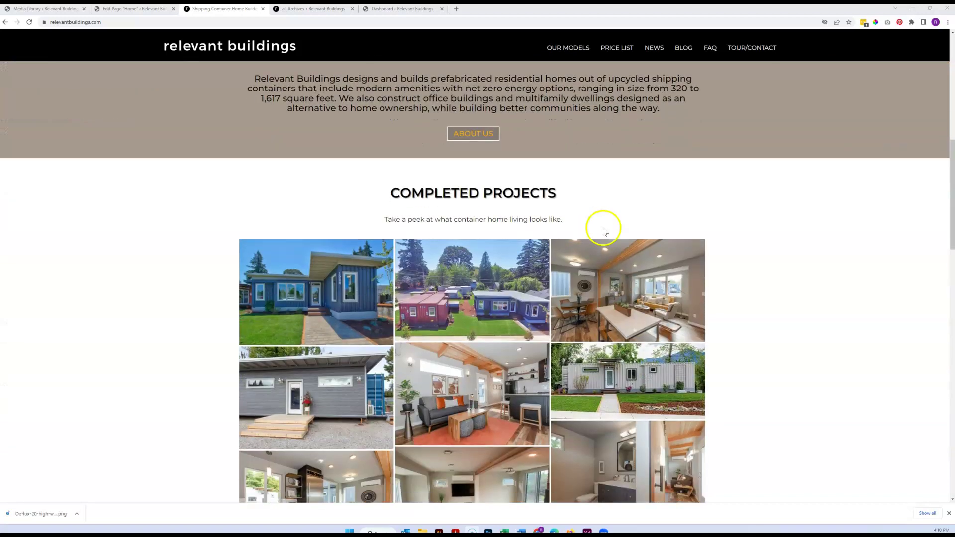
scroll(604, 232, "down", 2)
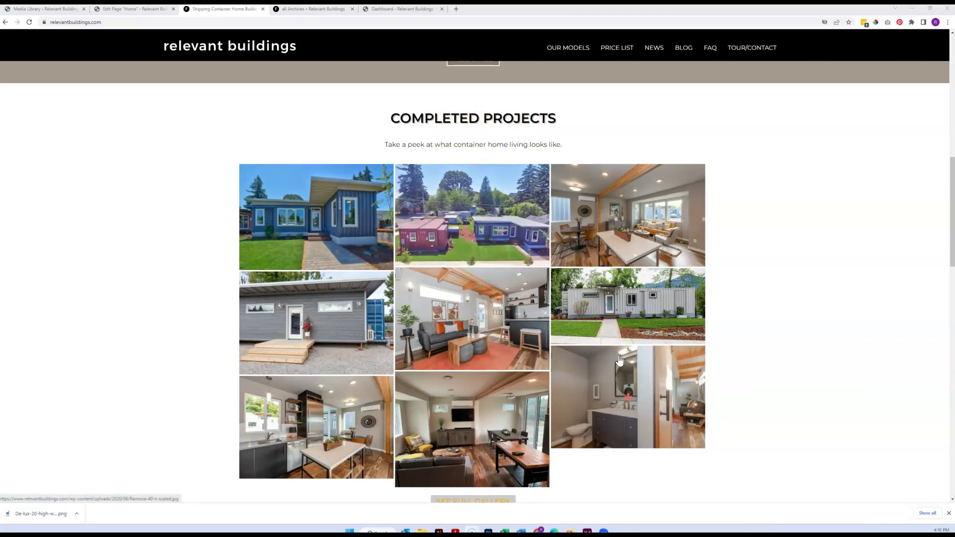
left_click(628, 301)
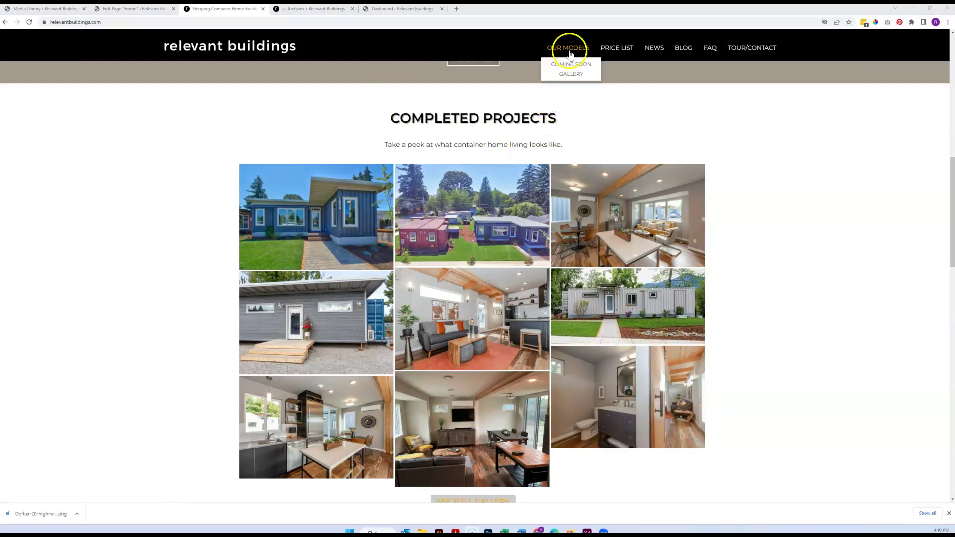
left_click(153, 11)
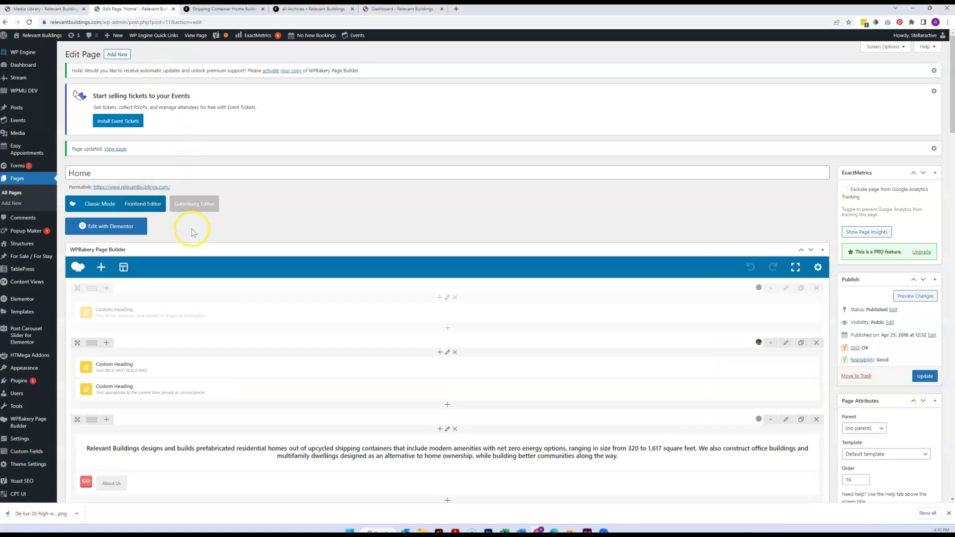
Open the Fast Gallery settings for 'Homepage Gallery New' and scroll to its uploaded images
scroll(193, 234, "down", 3)
scroll(193, 239, "down", 2)
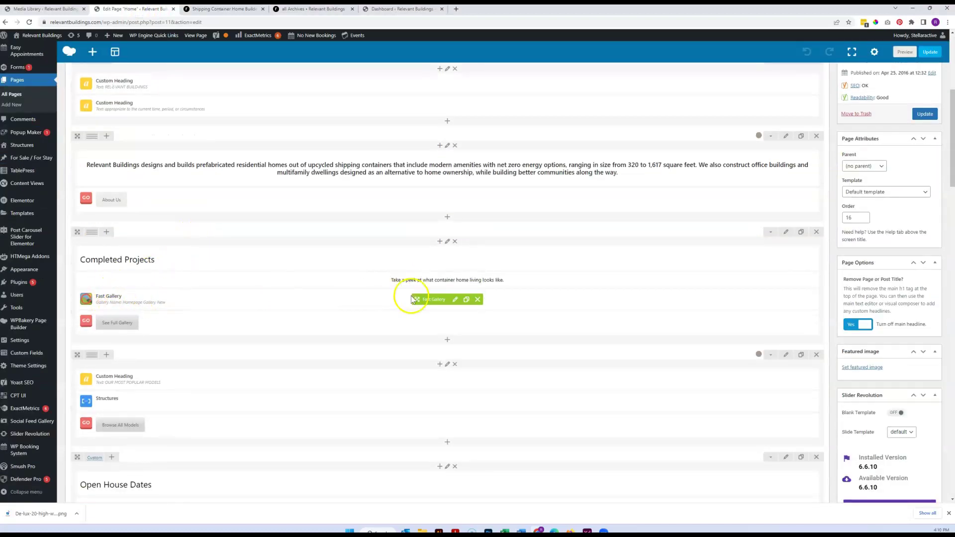
left_click(455, 301)
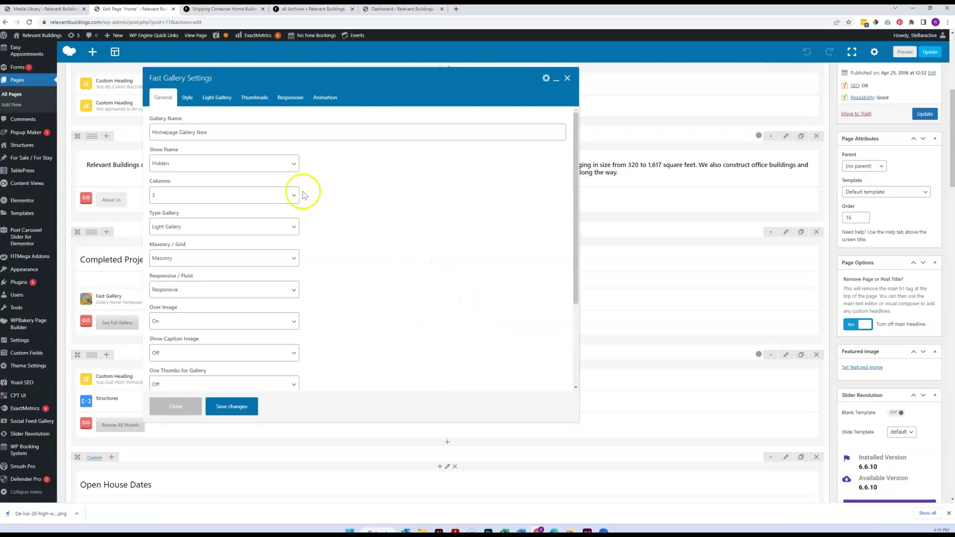
scroll(418, 313, "down", 5)
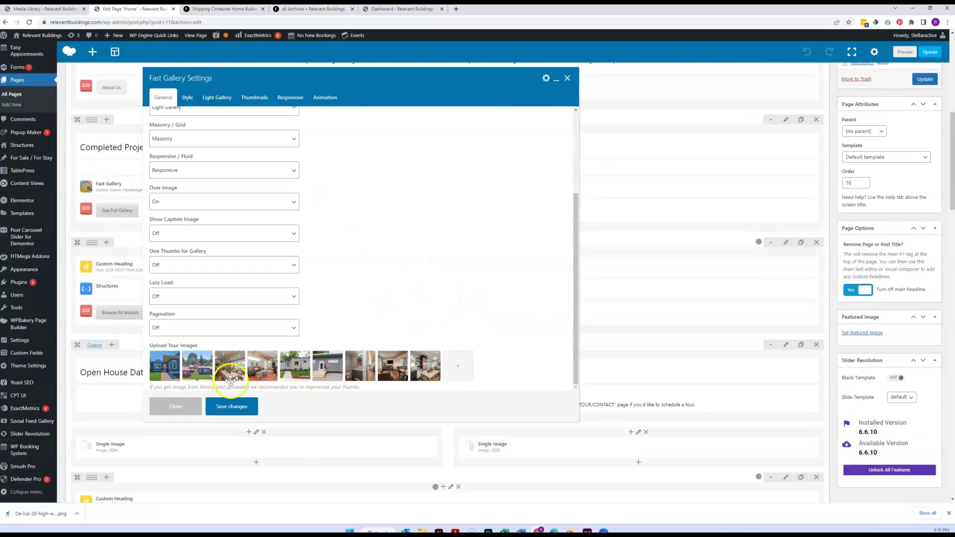
Drag the kitchen photo into second place, reposition the sixth photo, and return to the live site
left_click_drag(167, 371, 206, 372)
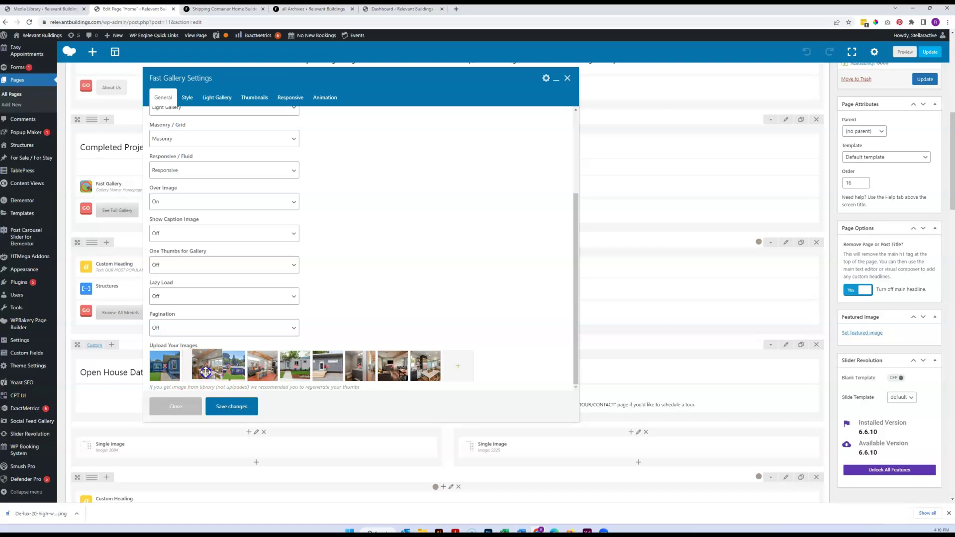
left_click(314, 373)
left_click_drag(314, 373, 327, 369)
left_click(456, 367)
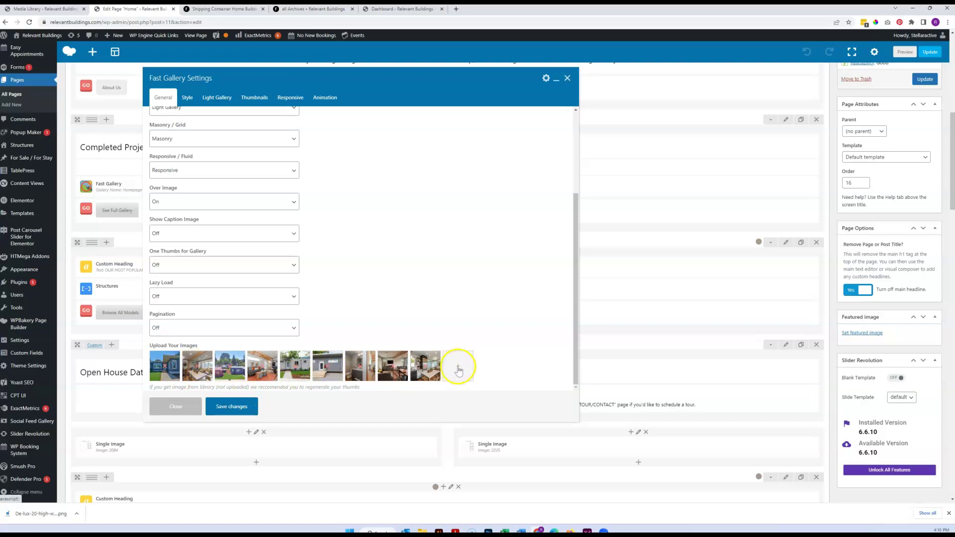
left_click(222, 9)
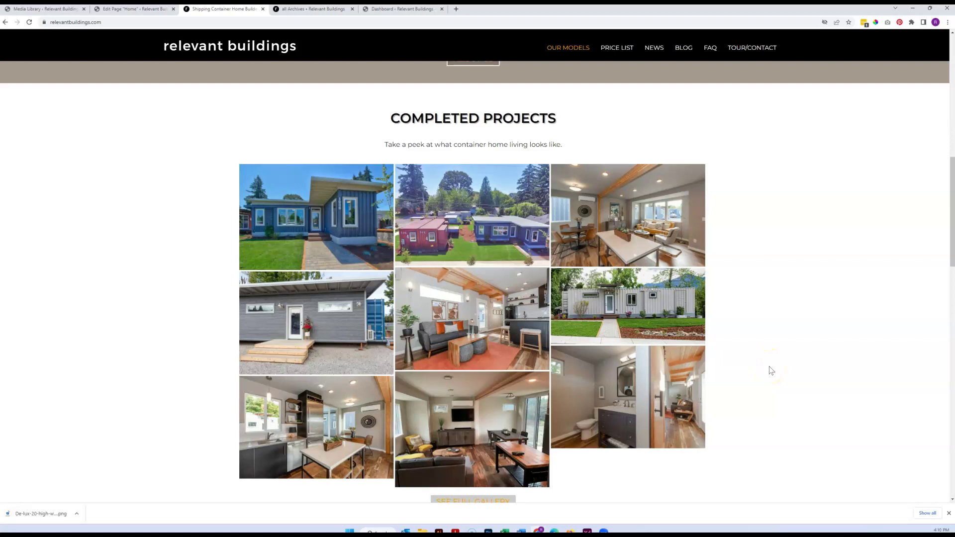
Scroll to Our Most Popular Models and view the archive list of all models
scroll(770, 372, "down", 1)
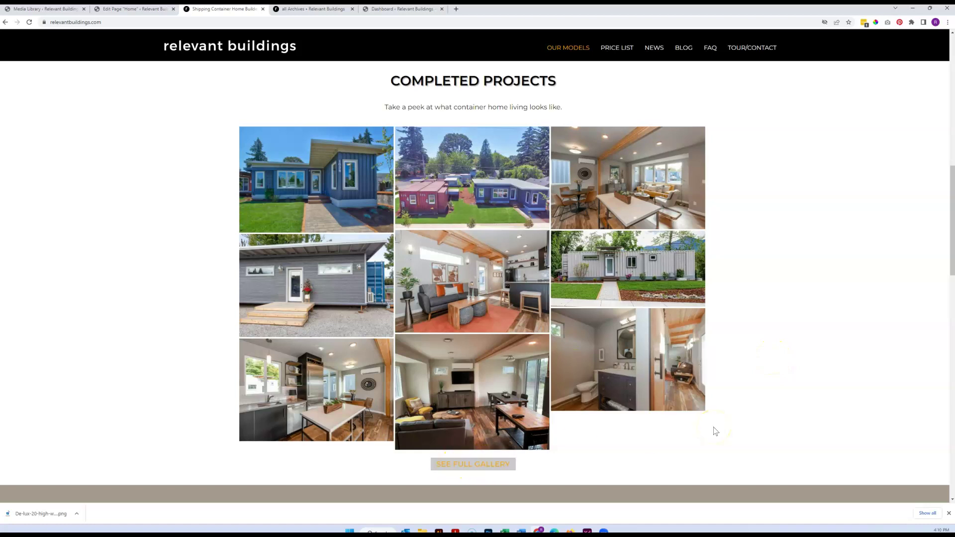
scroll(766, 402, "down", 5)
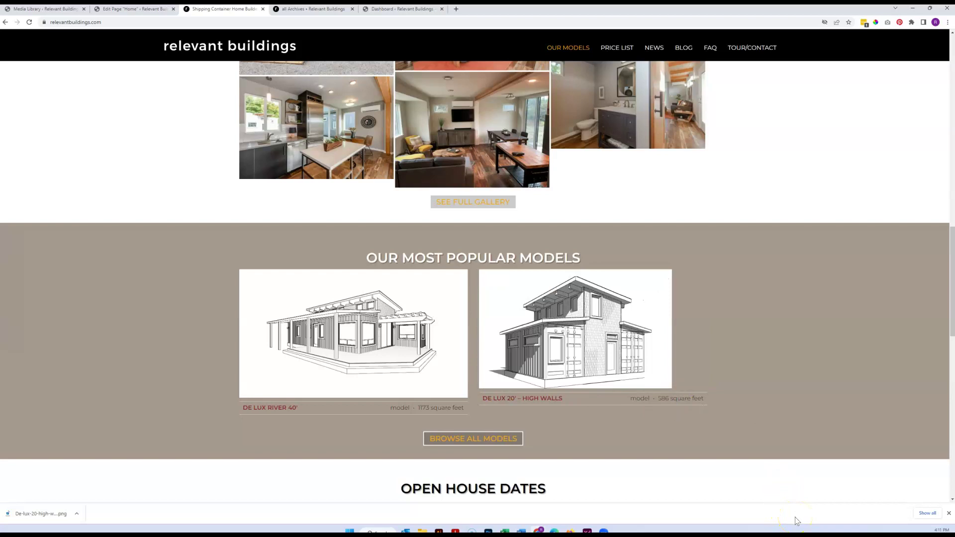
left_click(321, 9)
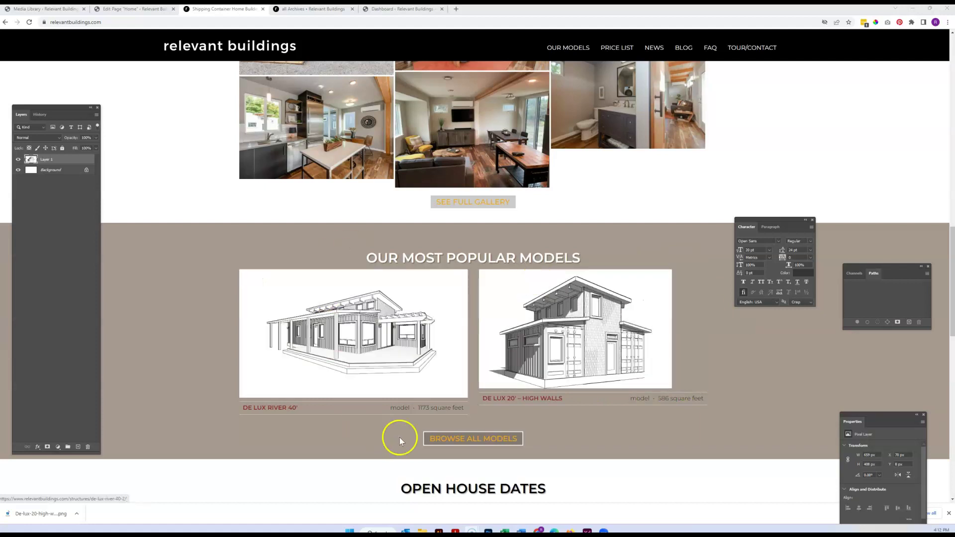
In the De Lux 20' - High Walls structure, remove the current featured image
left_click(59, 10)
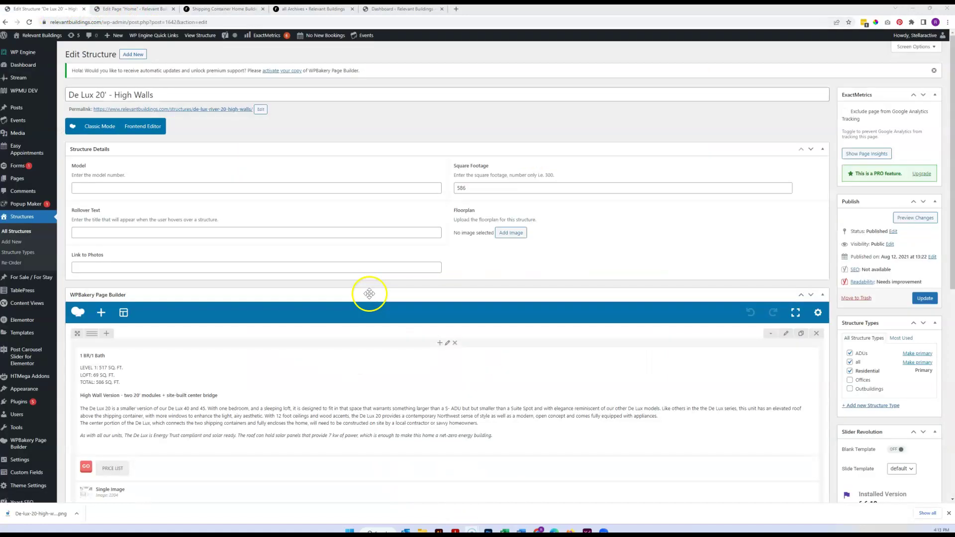
scroll(676, 264, "down", 7)
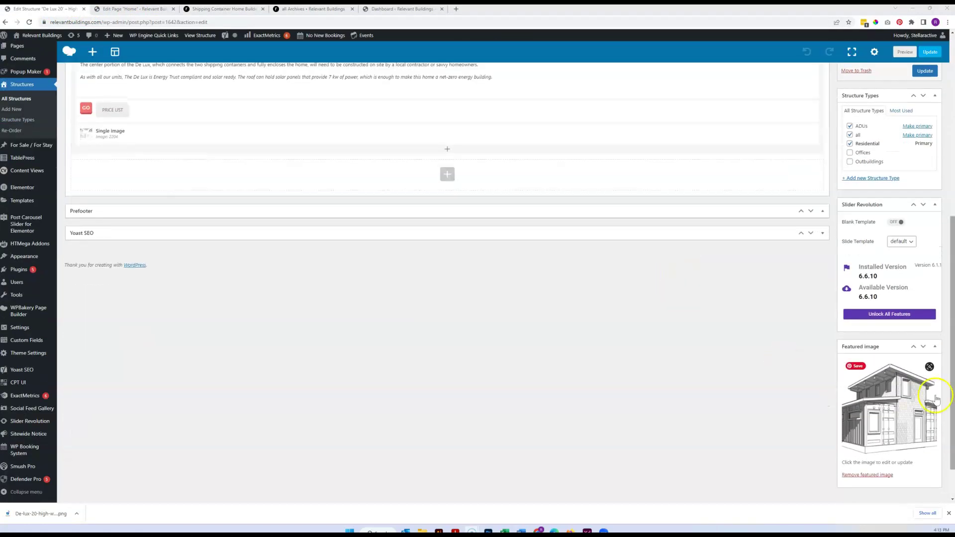
left_click(868, 475)
left_click(863, 476)
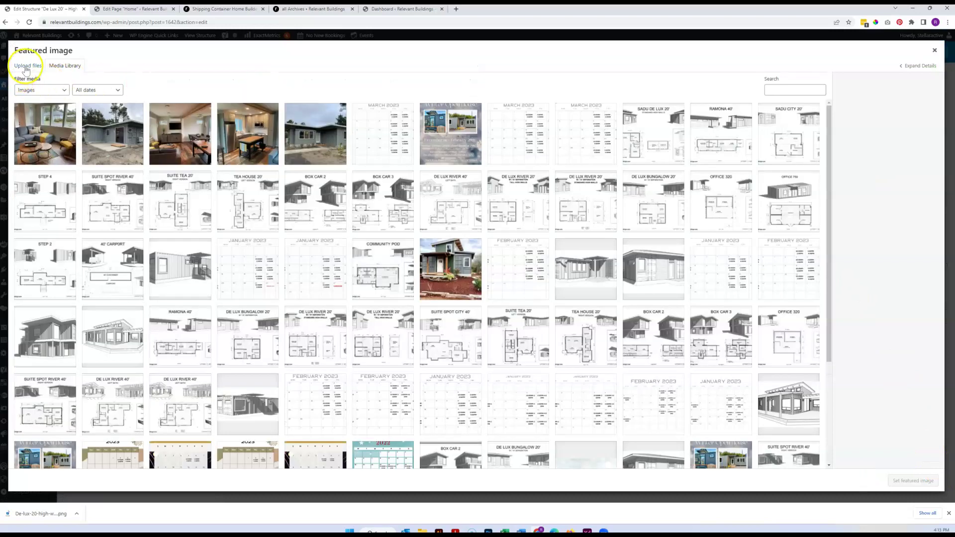
Upload delux-20-high-walls.jpg and set it as the featured image
left_click(27, 66)
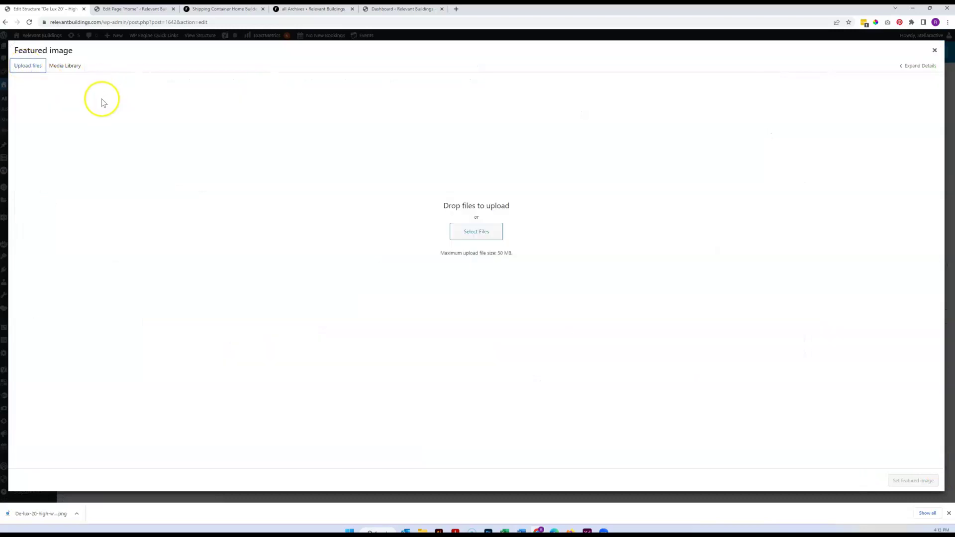
left_click(482, 240)
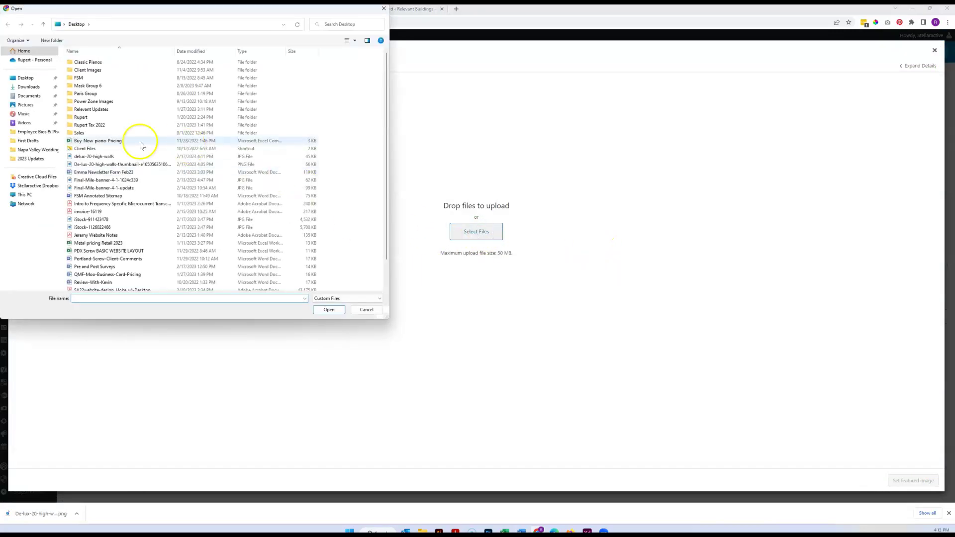
left_click(101, 157)
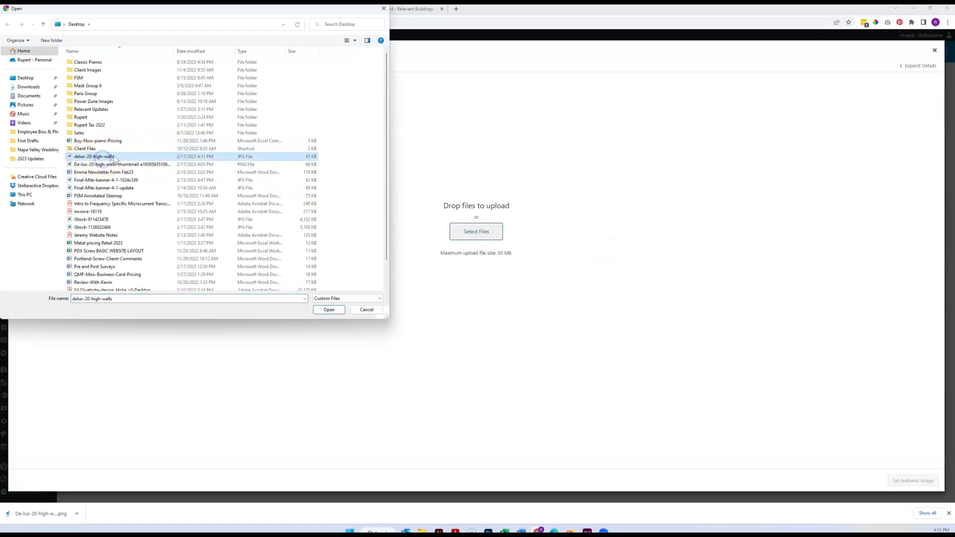
left_click(329, 309)
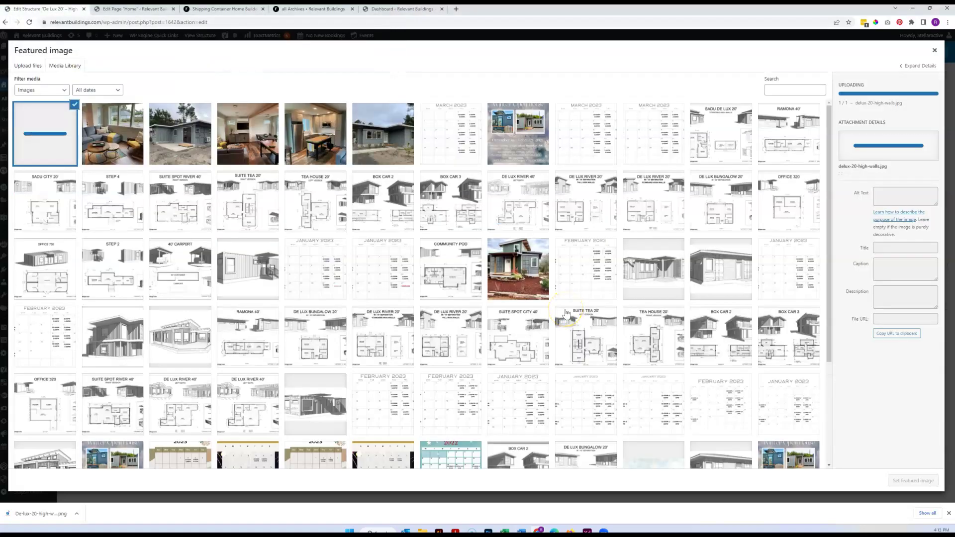
left_click(903, 481)
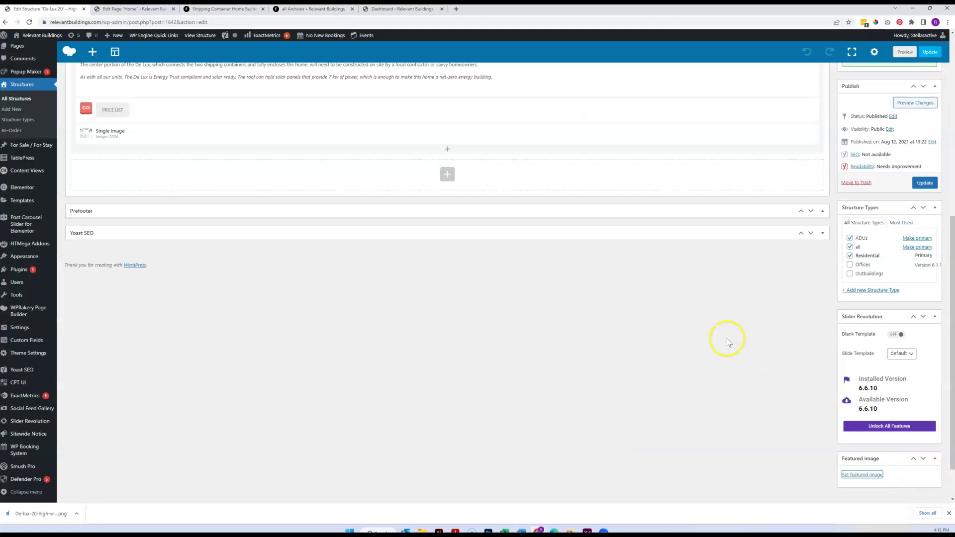
scroll(721, 309, "up", 8)
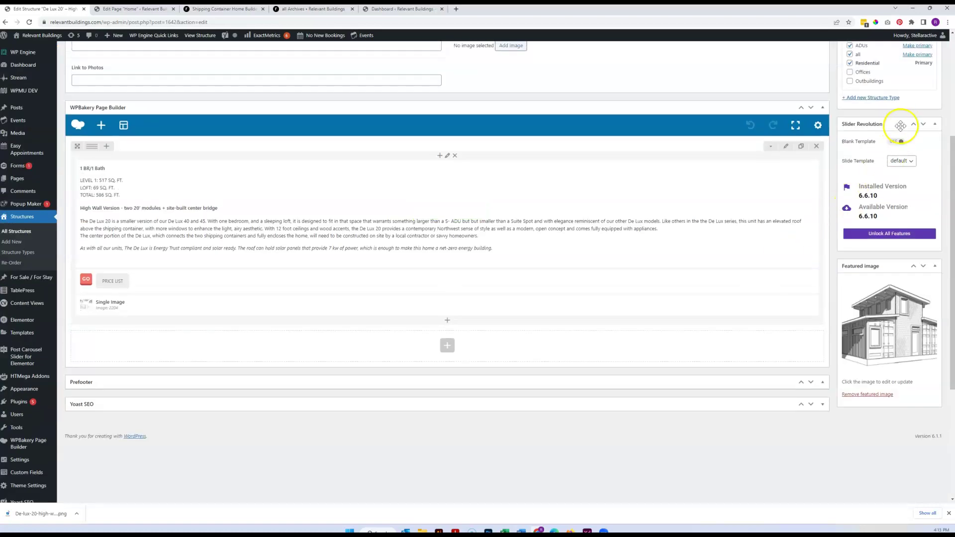
Update the De Lux 20' structure and reload the live homepage to check its Most Popular Models card
left_click(925, 299)
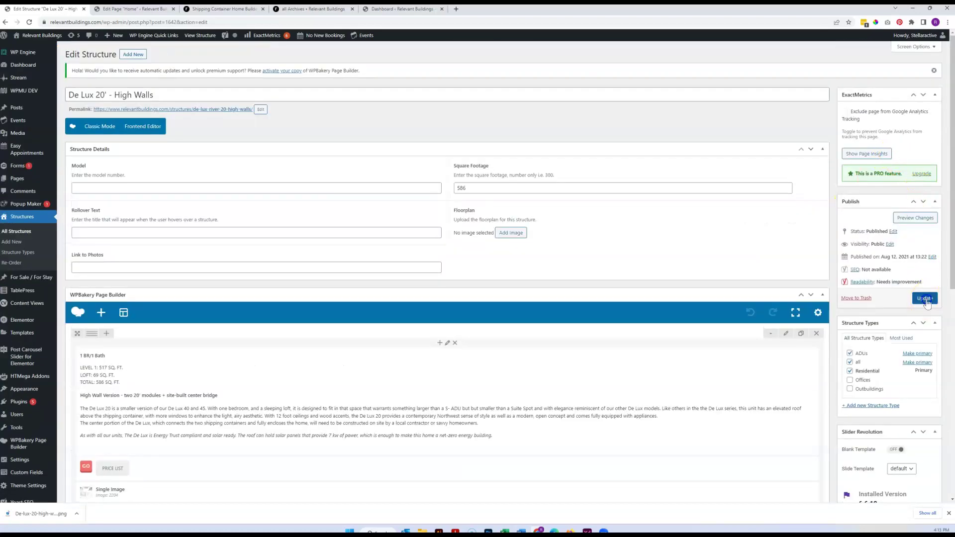
left_click(141, 10)
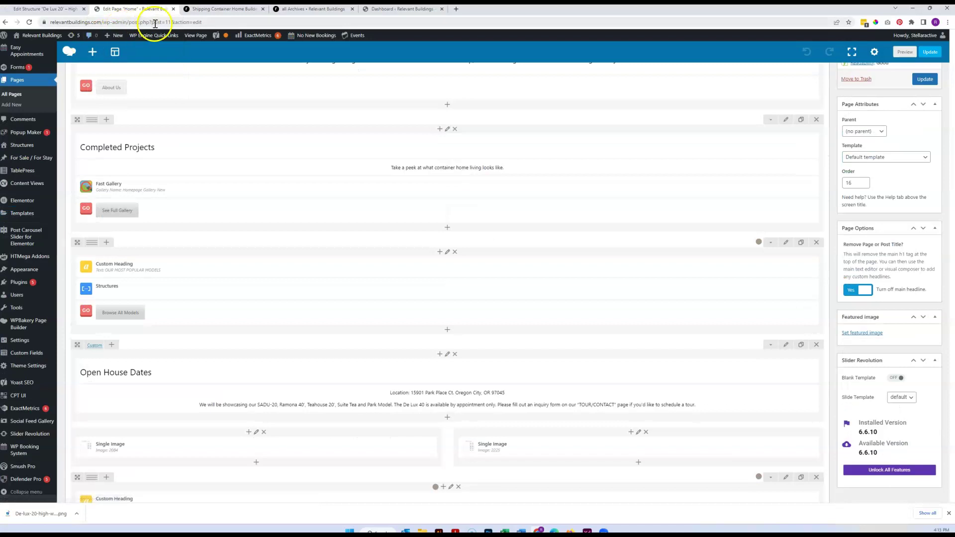
left_click(205, 9)
left_click(29, 23)
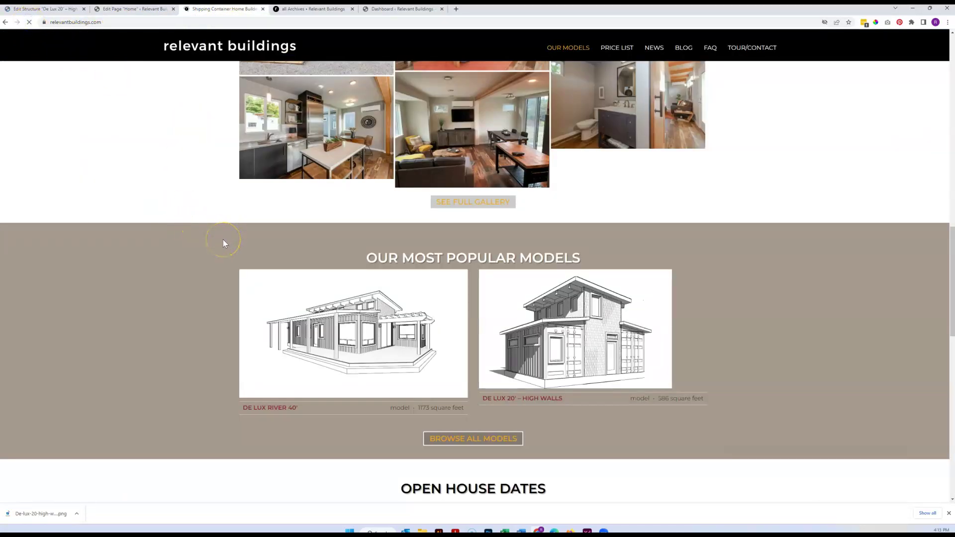
scroll(343, 259, "down", 10)
scroll(347, 264, "up", 10)
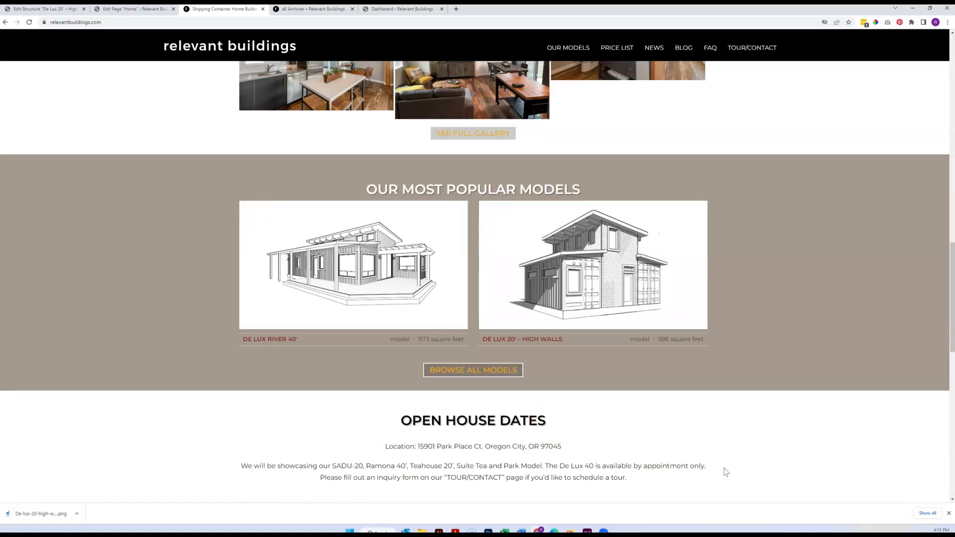
left_click(671, 443)
In Photoshop's Image Size, try a 600 px width (600 × 338) and close without applying
key("alt+Tab")
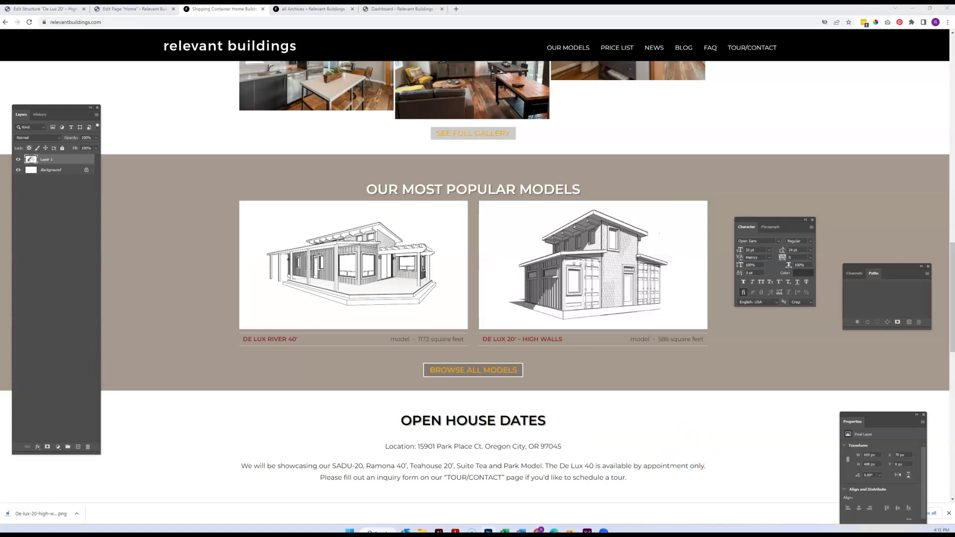
key("ctrl+alt+i")
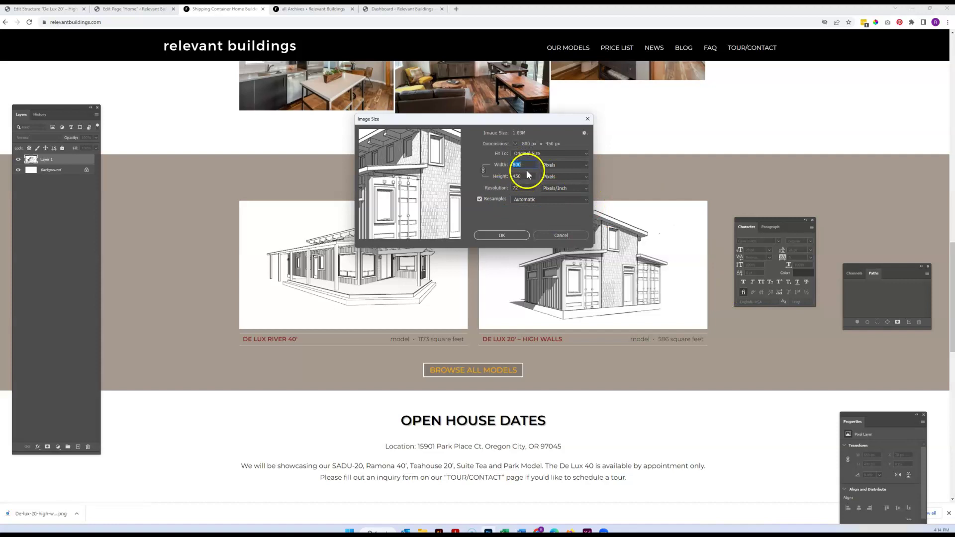
type("600")
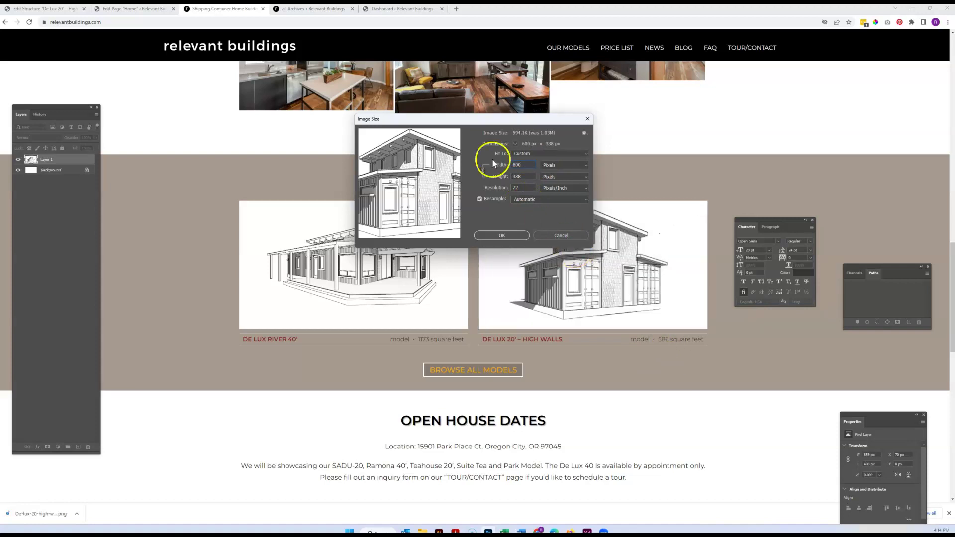
left_click(587, 120)
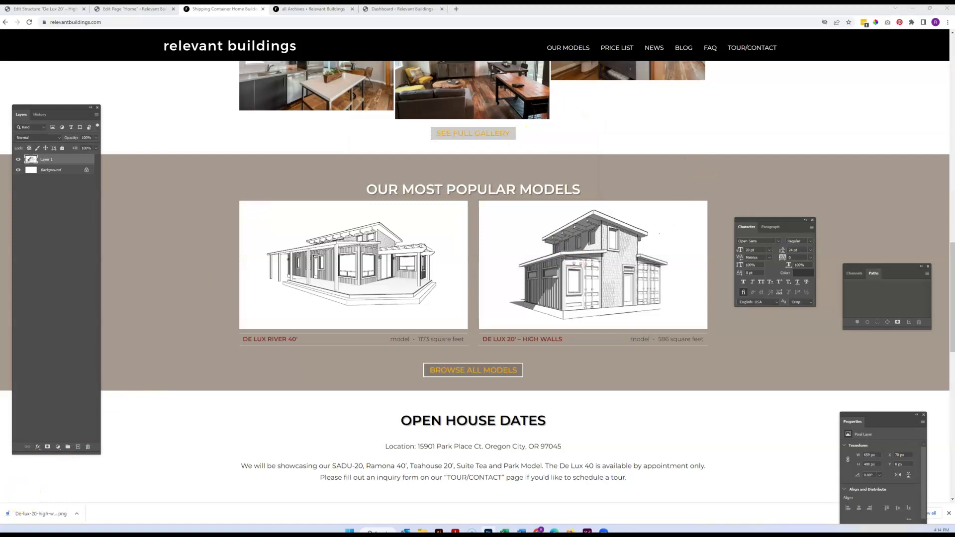
scroll(491, 395, "down", 6)
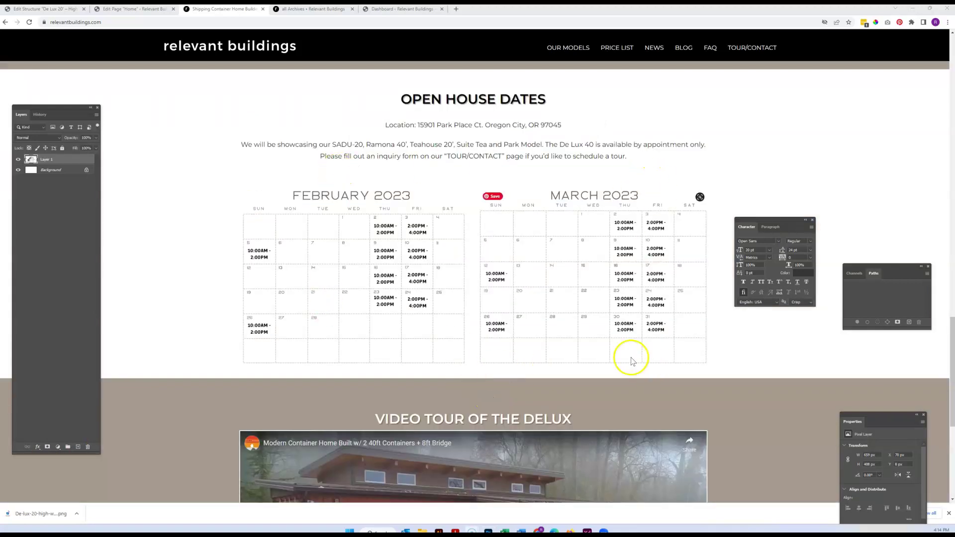
Restore the separate Events window and merge its tab into the main browser window
left_click(699, 327)
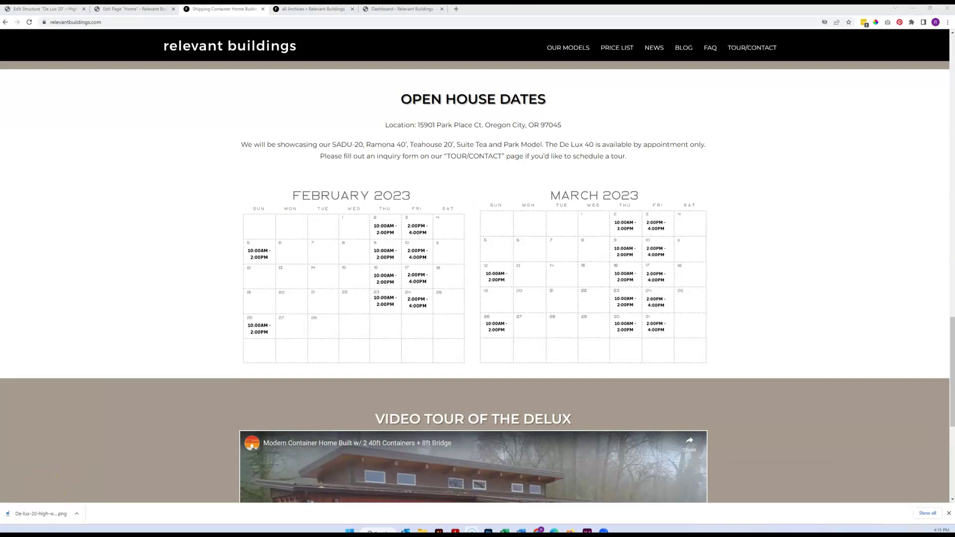
left_click(471, 532)
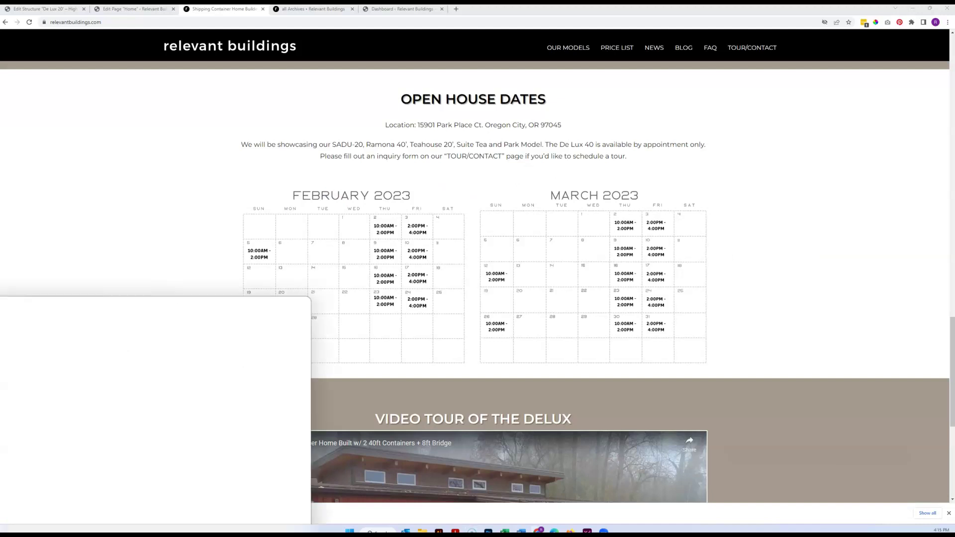
left_click_drag(383, 130, 476, 13)
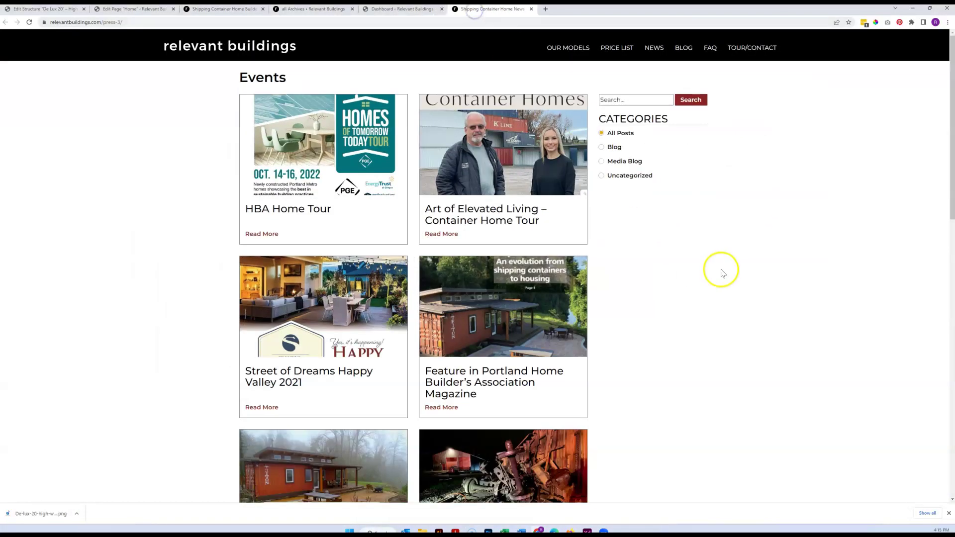
Reveal the Events page's full web address and scroll through its posts
left_click(103, 22)
left_click(103, 20)
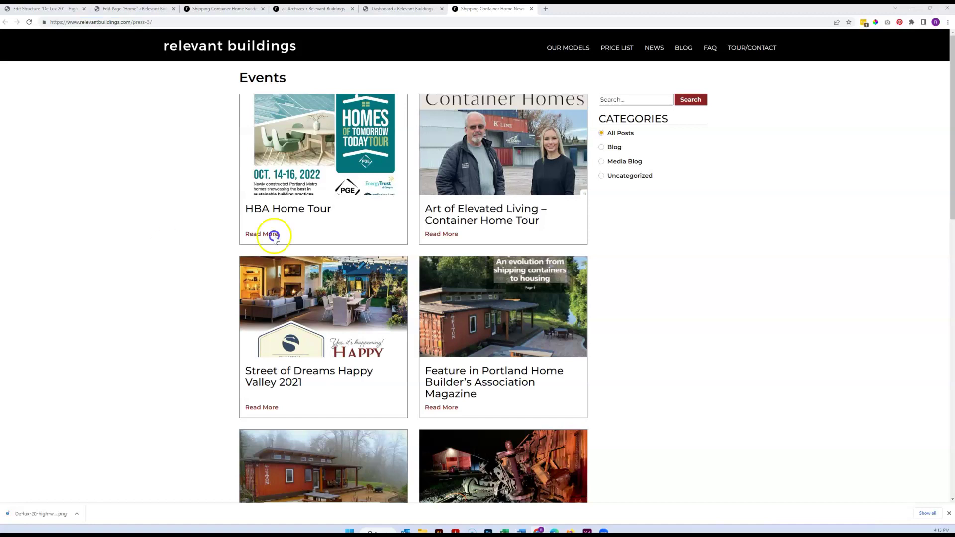
scroll(651, 239, "down", 7)
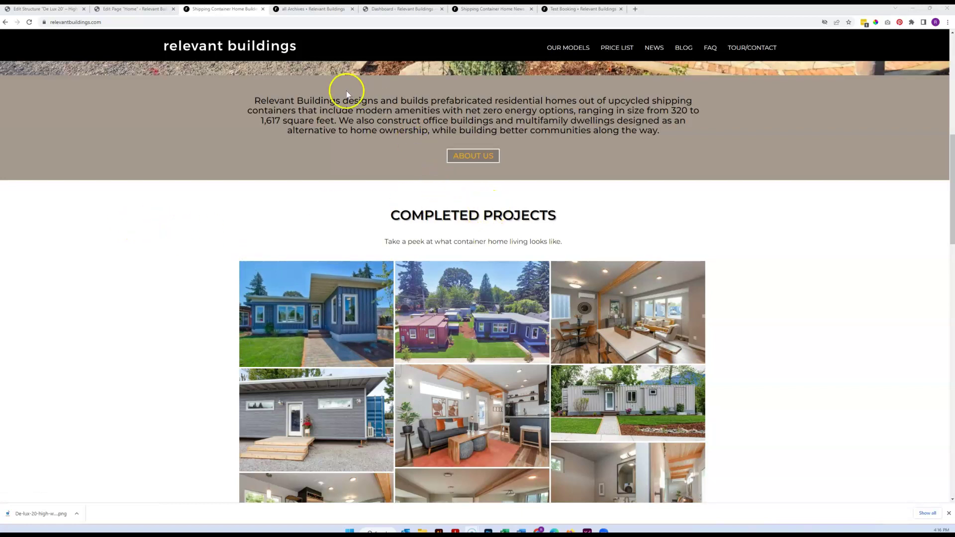
Return to the Home page editor and try dragging the Open House Dates row higher
left_click(148, 16)
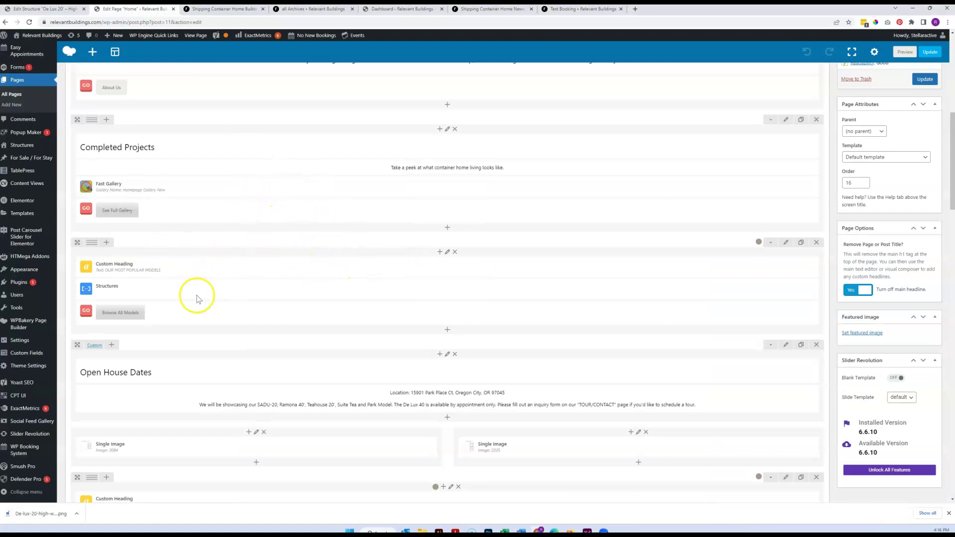
mouse_move(78, 345)
left_mouse_down()
mouse_move(98, 269)
mouse_move(92, 345)
left_mouse_up()
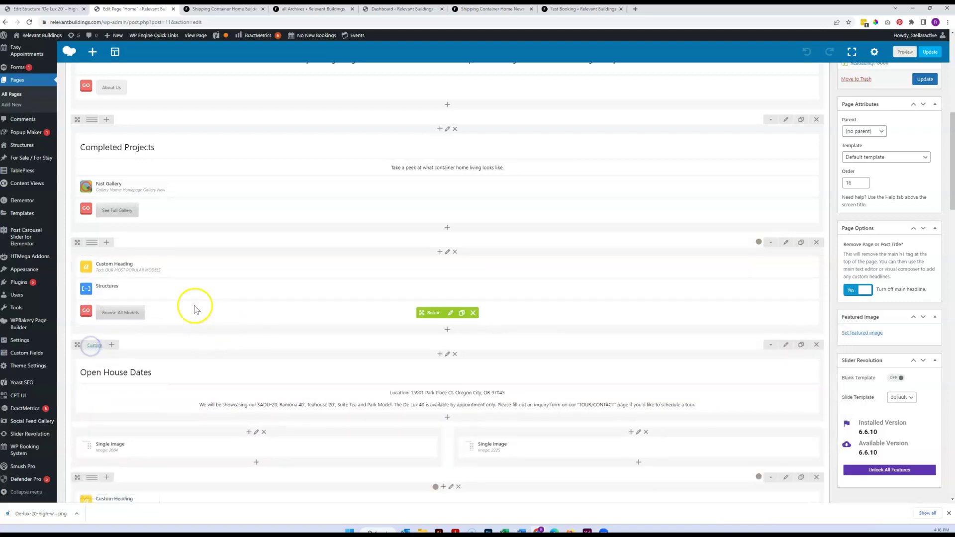